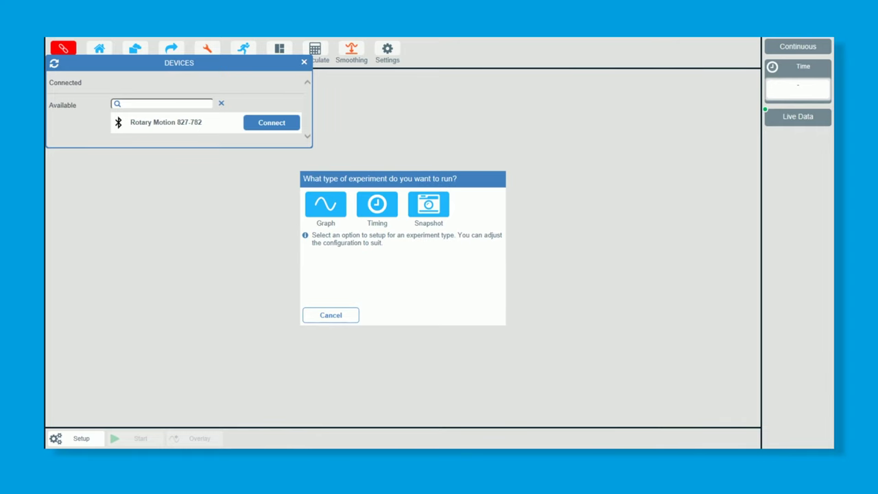
# Connect the available Rotary Motion sensor over Bluetooth and set its measurement type to Pendulum.
pyautogui.click(272, 122)
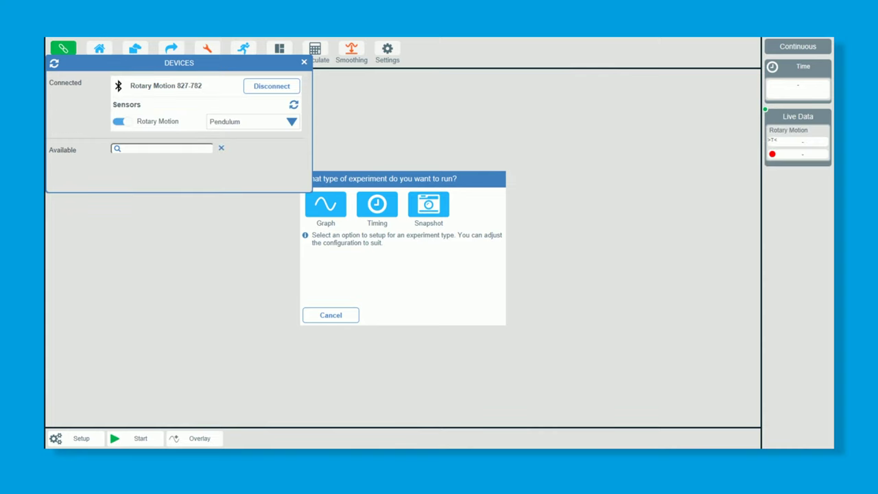
pyautogui.click(292, 122)
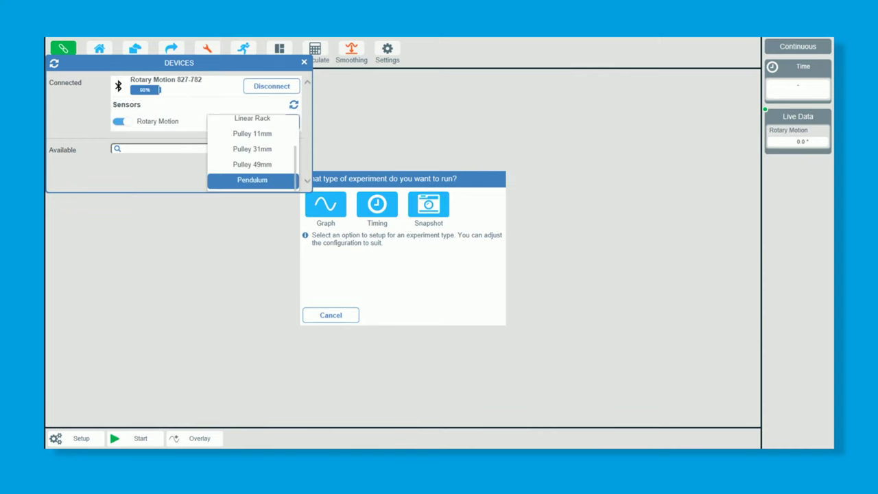
pyautogui.scroll(3, 252, 154)
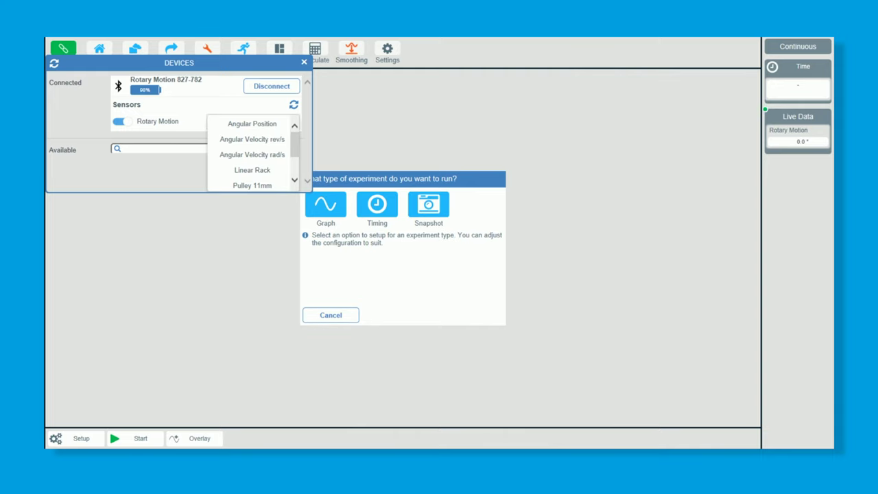
pyautogui.moveTo(295, 145); pyautogui.dragTo(295, 163)
pyautogui.click(254, 180)
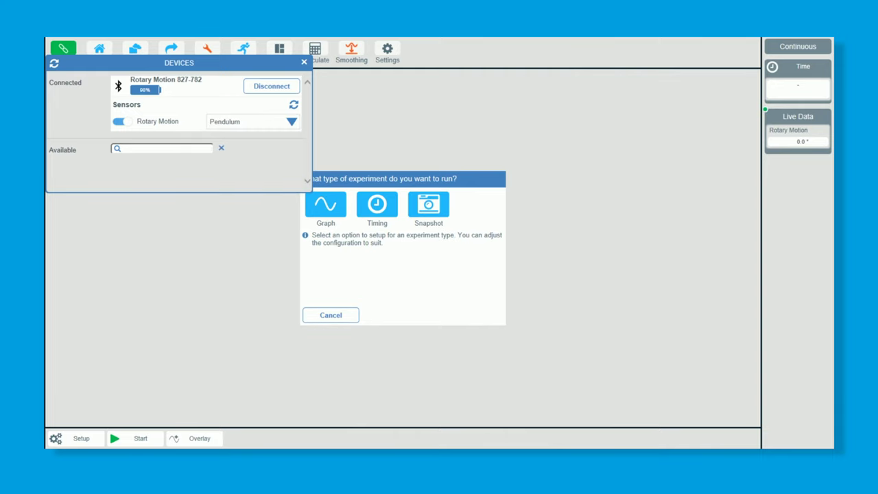
pyautogui.click(304, 63)
# Set up a Graph experiment and record the pendulum's swing in two continuous runs, stopping the second after about 4 s.
pyautogui.click(326, 206)
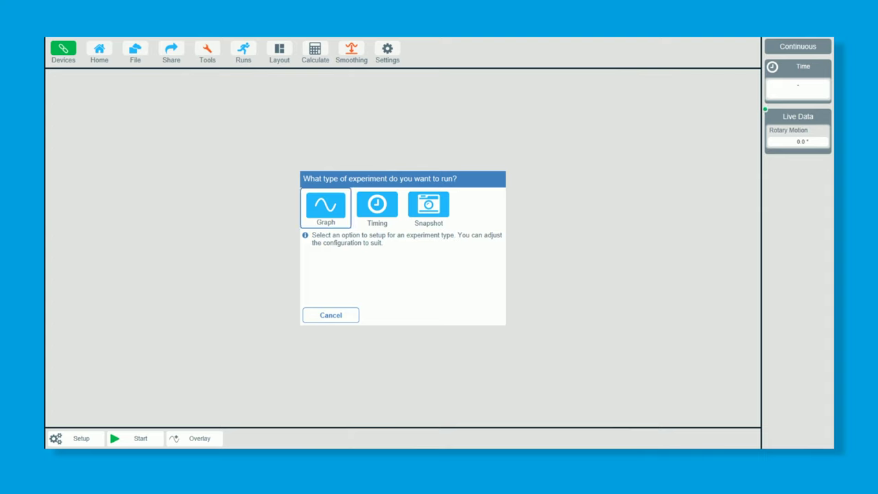
pyautogui.press('Return')
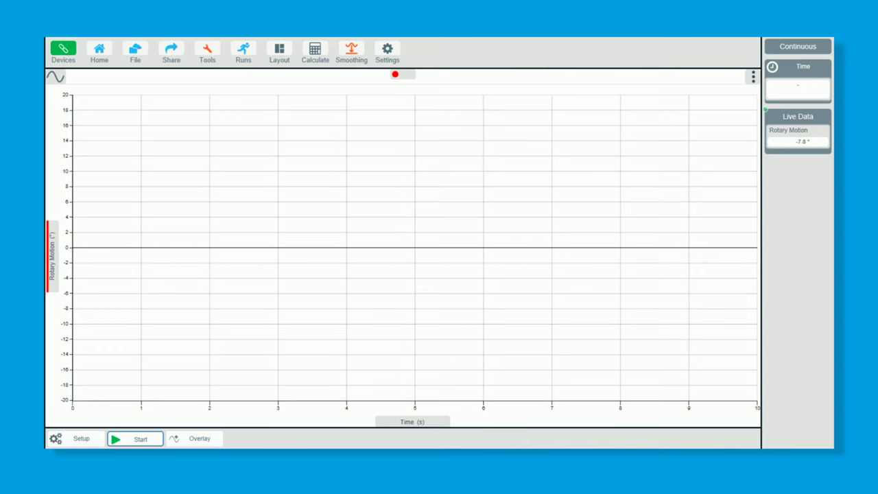
pyautogui.press('space')
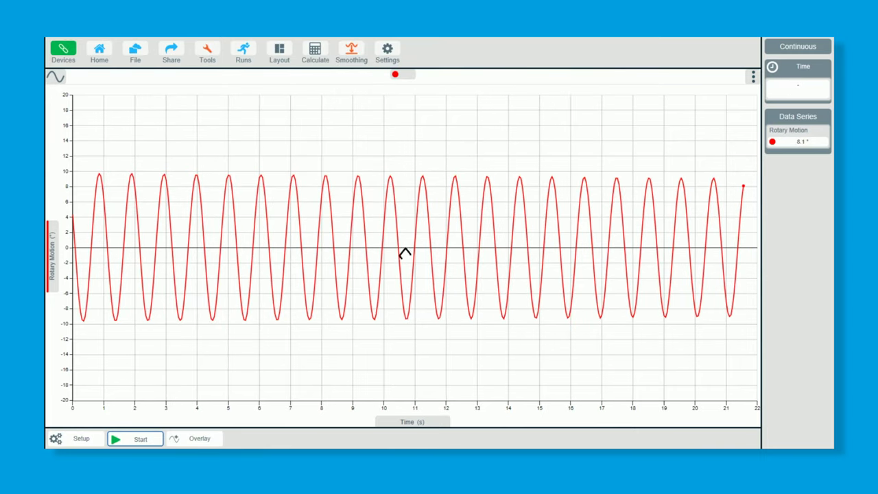
pyautogui.press('Return')
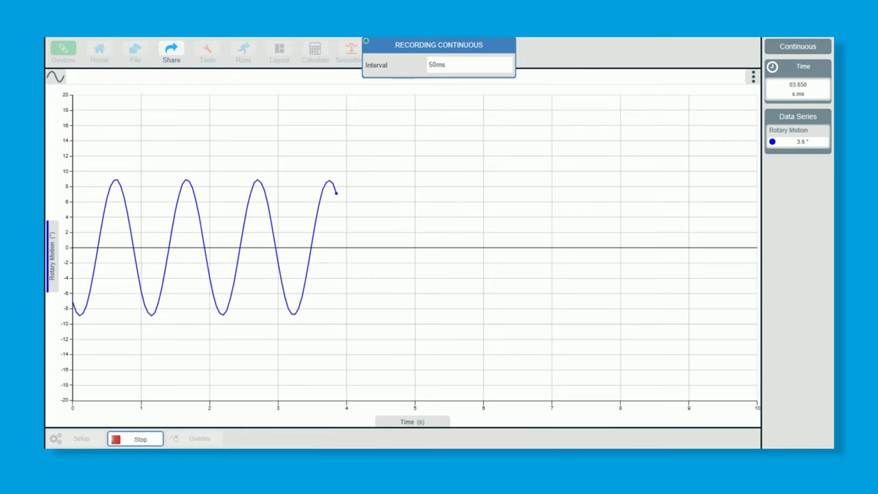
pyautogui.click(136, 440)
# Configure recording to start when the Rotary Motion value rises above a trigger value of 0°.
pyautogui.click(76, 439)
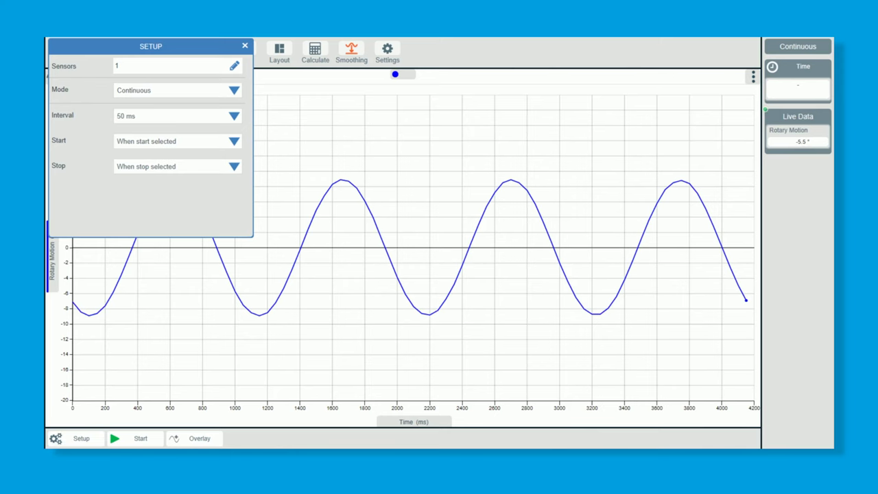
pyautogui.click(234, 141)
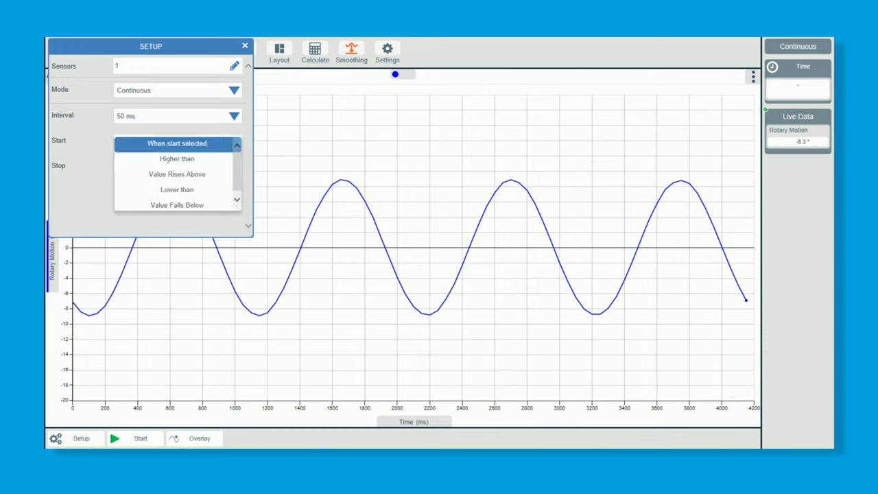
pyautogui.click(177, 174)
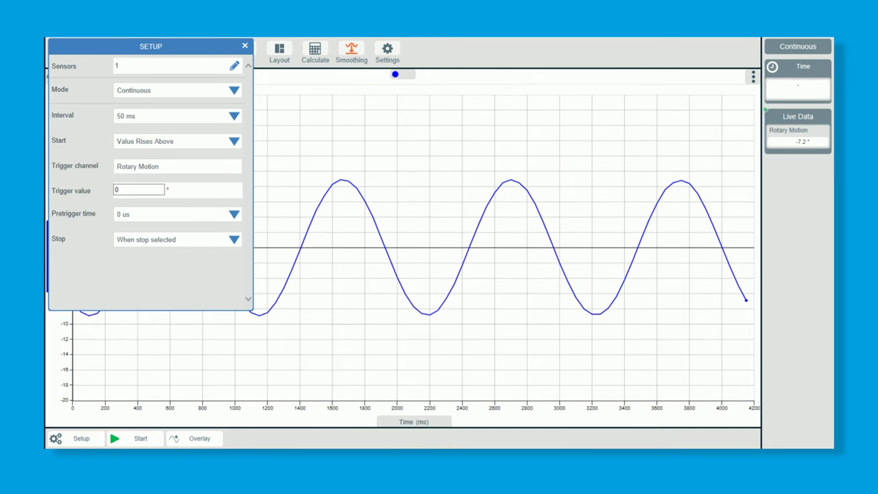
pyautogui.click(138, 190)
# Configure recording to stop after a duration of 5 s.
pyautogui.click(234, 240)
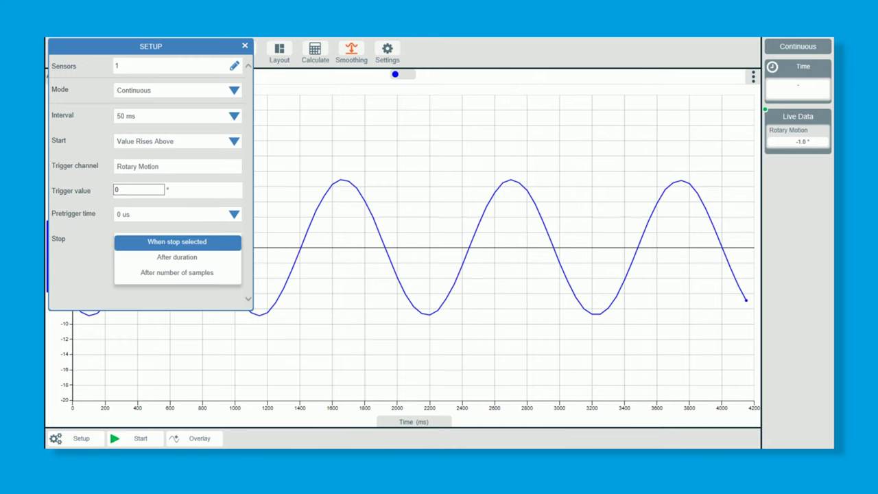
pyautogui.click(177, 256)
pyautogui.click(234, 265)
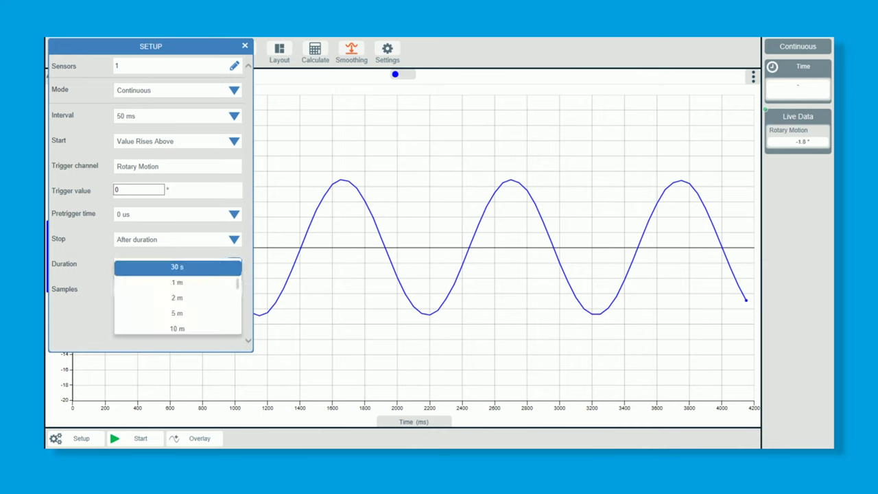
pyautogui.moveTo(236, 290); pyautogui.dragTo(237, 284)
pyautogui.click(177, 294)
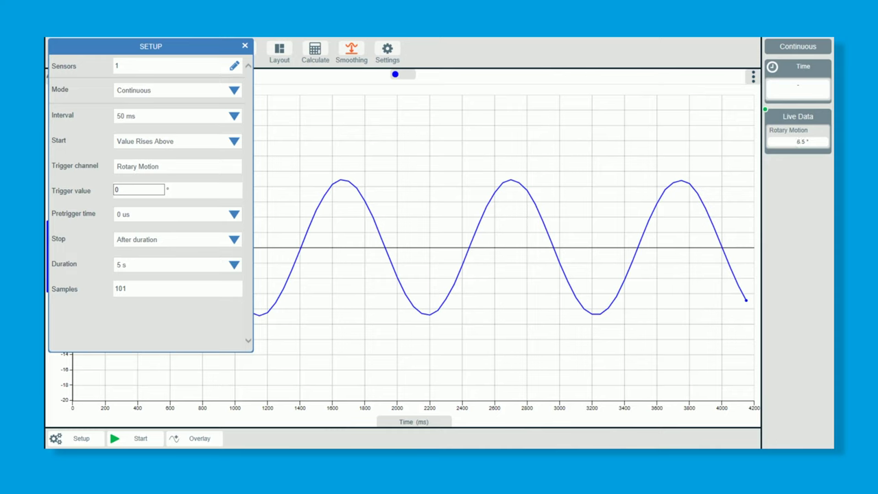
# Set the sampling interval to 20 ms and close the recording setup.
pyautogui.click(234, 116)
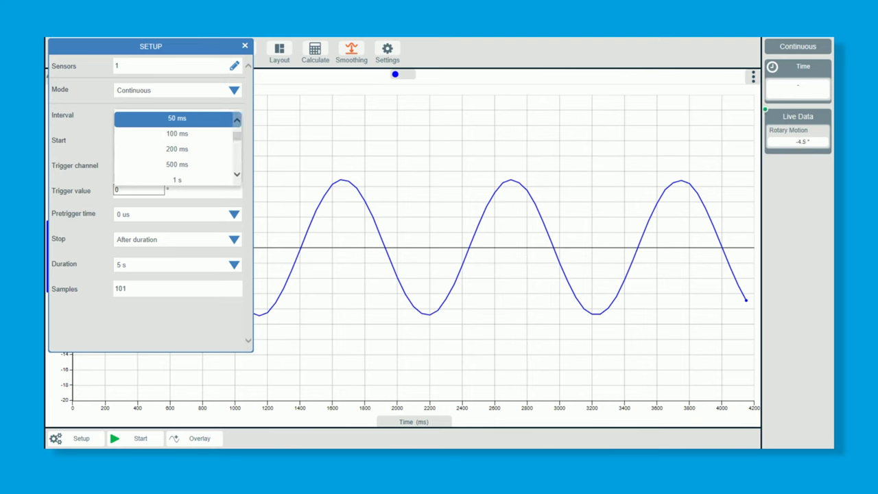
pyautogui.click(177, 121)
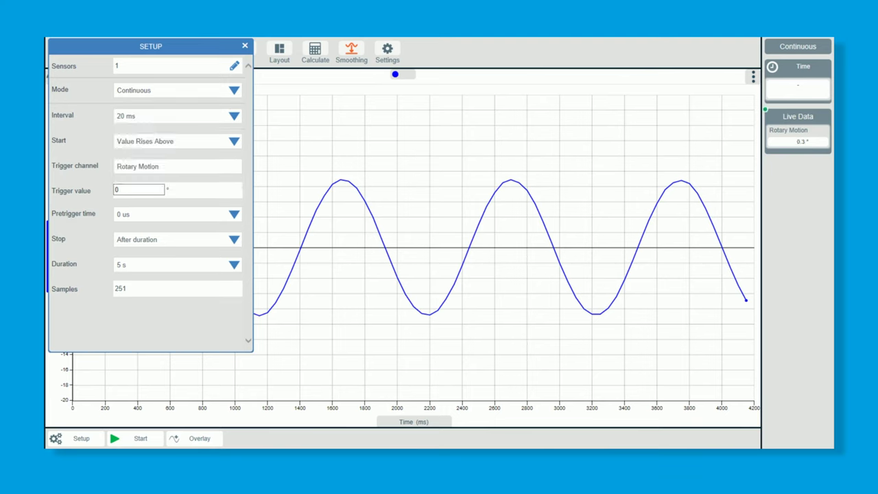
pyautogui.click(245, 46)
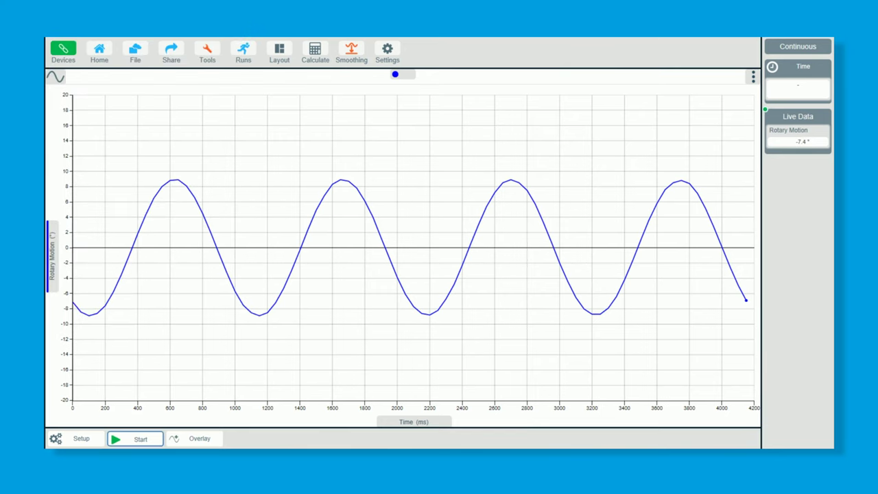
# Record a triggered run of the pendulum, then turn on Overlay and capture a second run on the same graph.
pyautogui.click(136, 439)
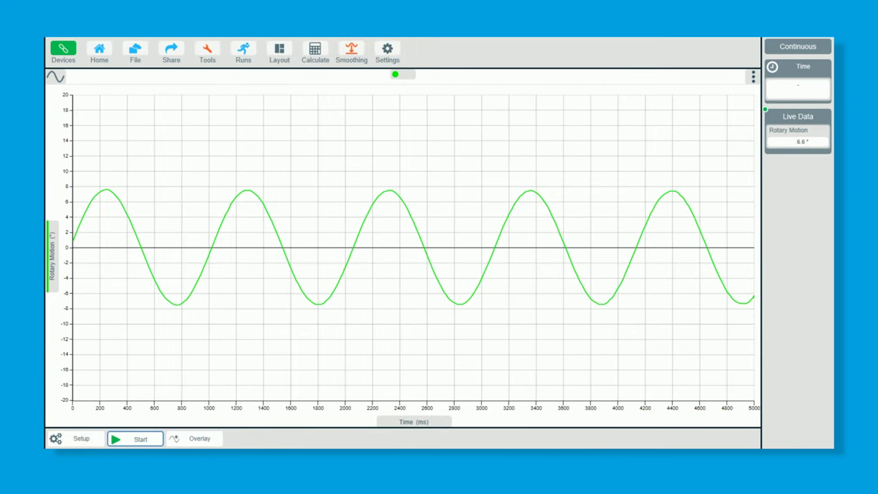
pyautogui.click(194, 439)
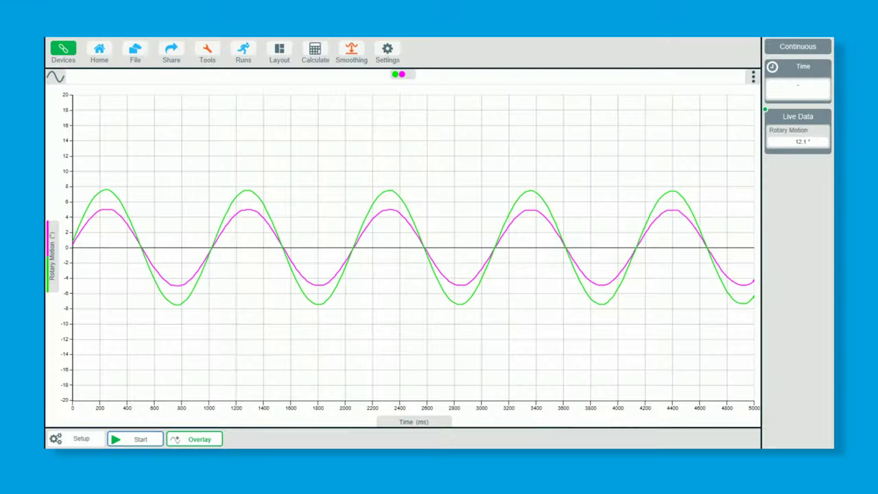
# Start a new Graph experiment without saving the existing data and record a fresh 5 s run of the pendulum.
pyautogui.press('space')
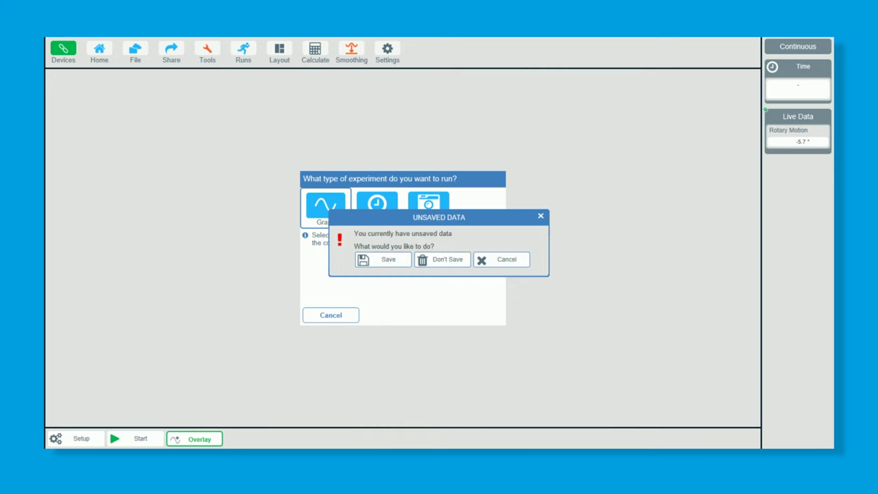
pyautogui.click(443, 259)
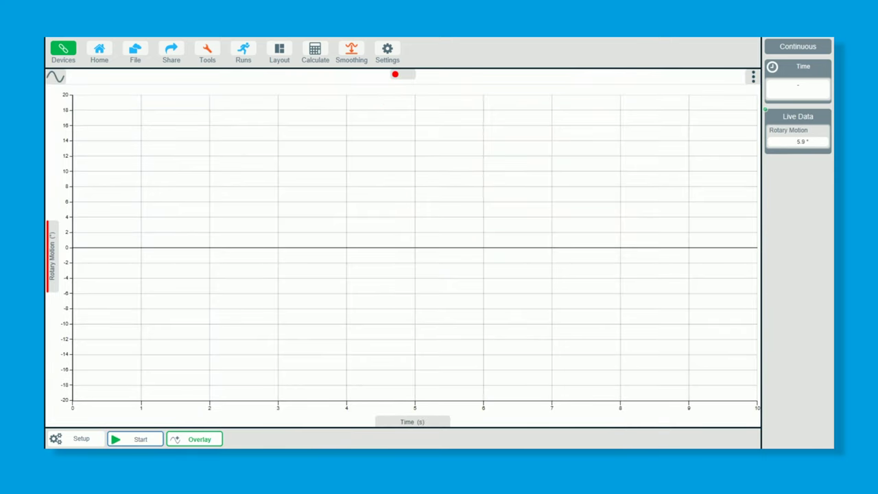
pyautogui.click(135, 439)
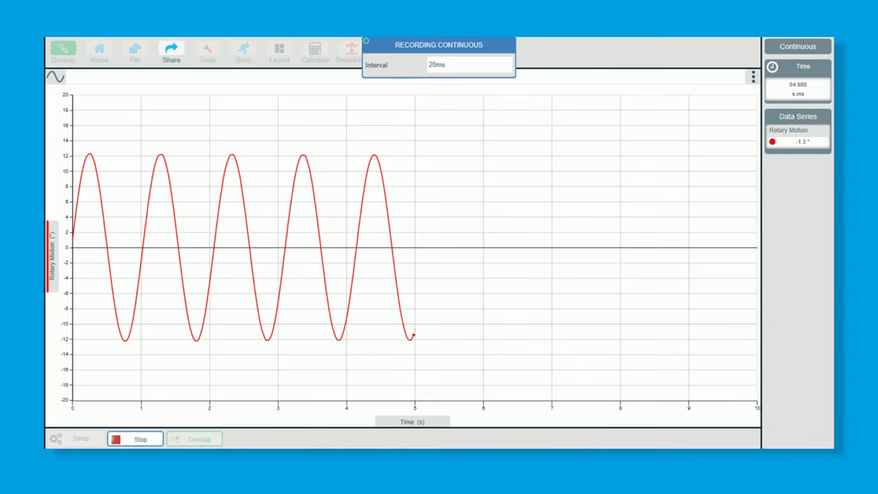
pyautogui.click(135, 439)
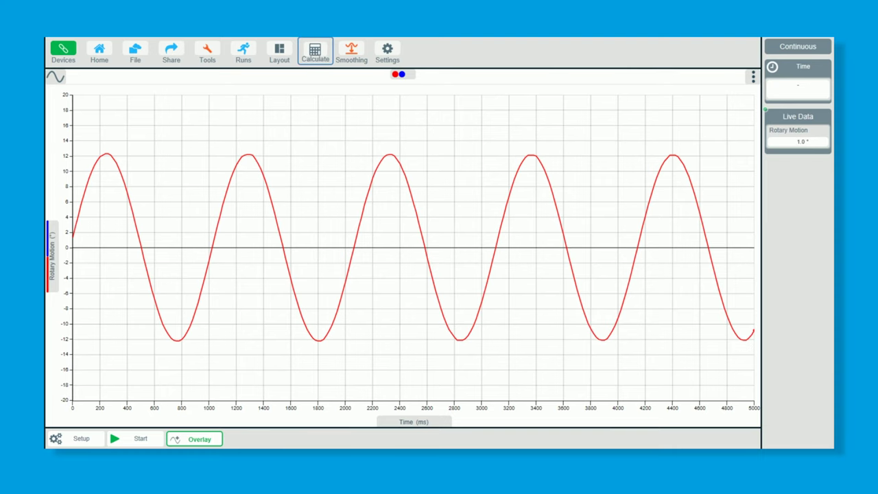
# Add a calculated series named Vel with the unit m/s.
pyautogui.click(315, 52)
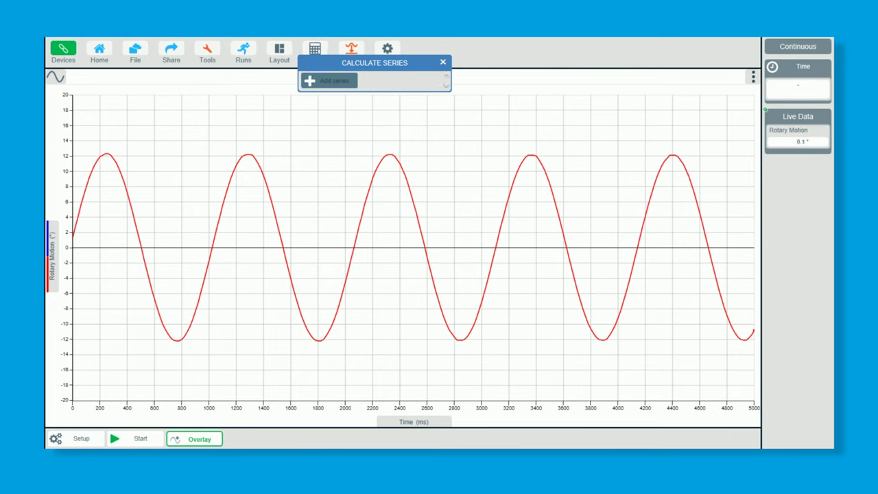
pyautogui.click(329, 80)
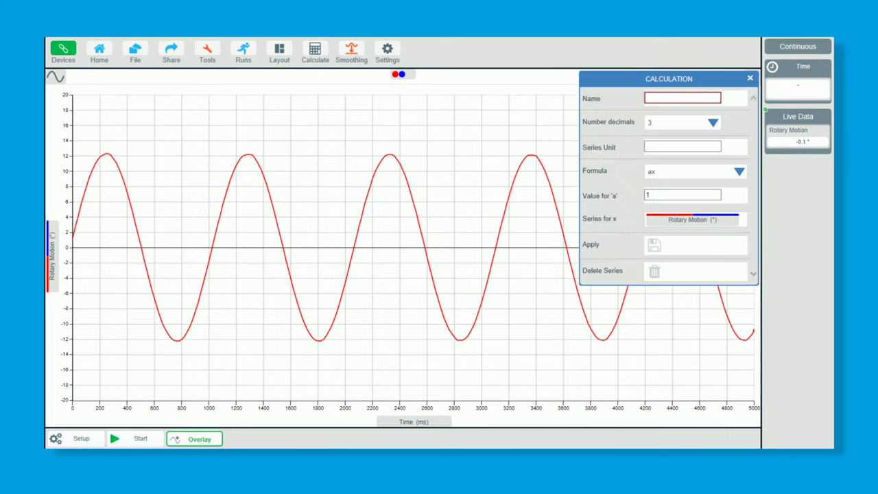
pyautogui.write('Vel')
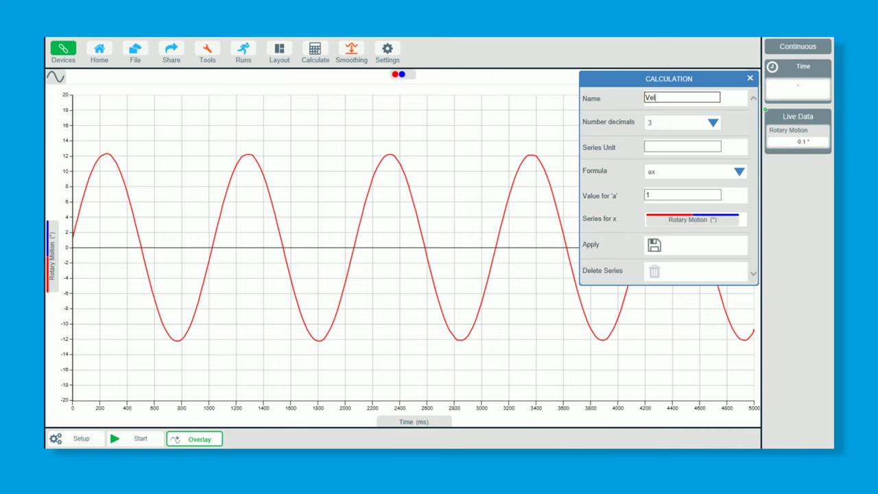
pyautogui.click(683, 146)
pyautogui.write('m/')
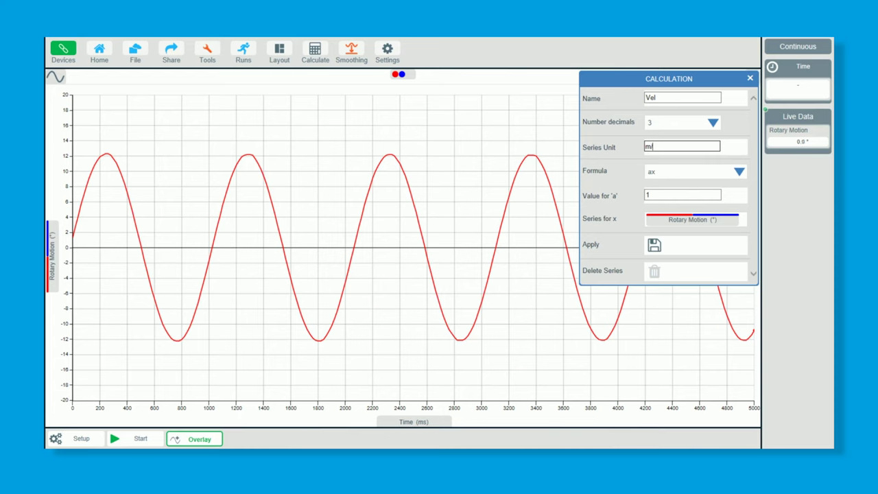
pyautogui.write('s')
# Set the Vel series formula to dx/dt of Rotary Motion with a = 1 and apply the calculation.
pyautogui.click(739, 172)
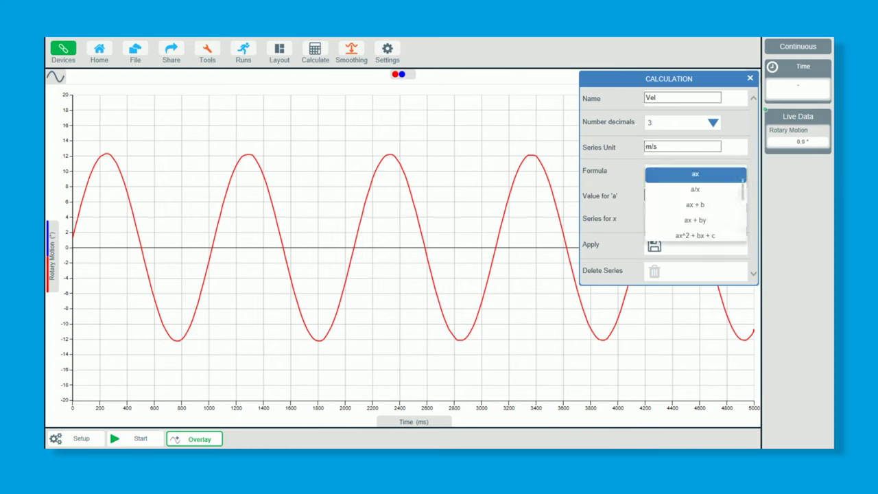
pyautogui.scroll(-3, 695, 203)
pyautogui.scroll(-3, 695, 203)
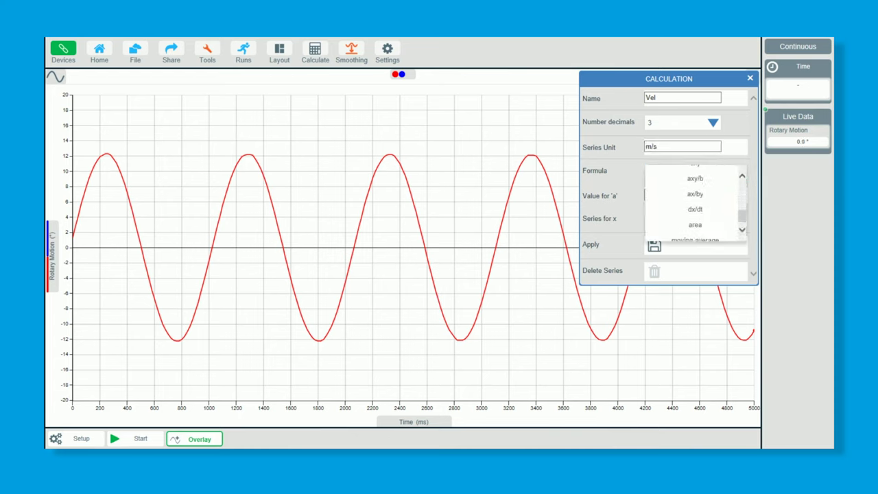
pyautogui.click(696, 211)
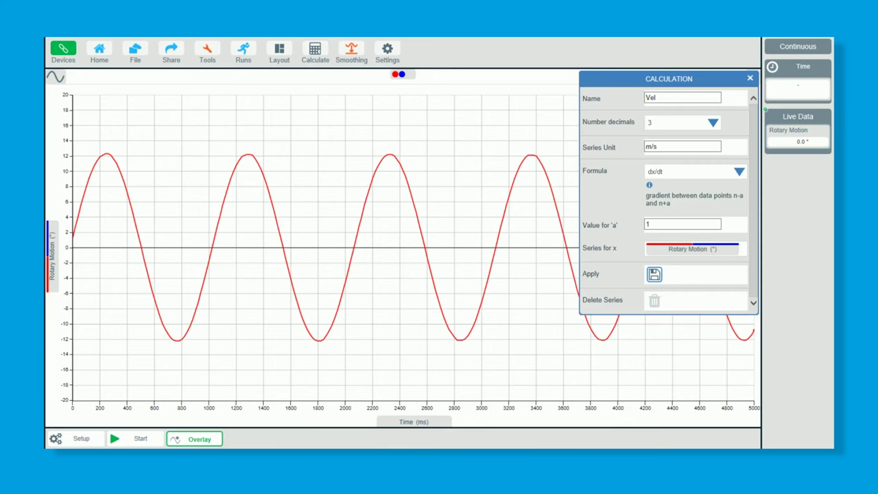
pyautogui.click(654, 274)
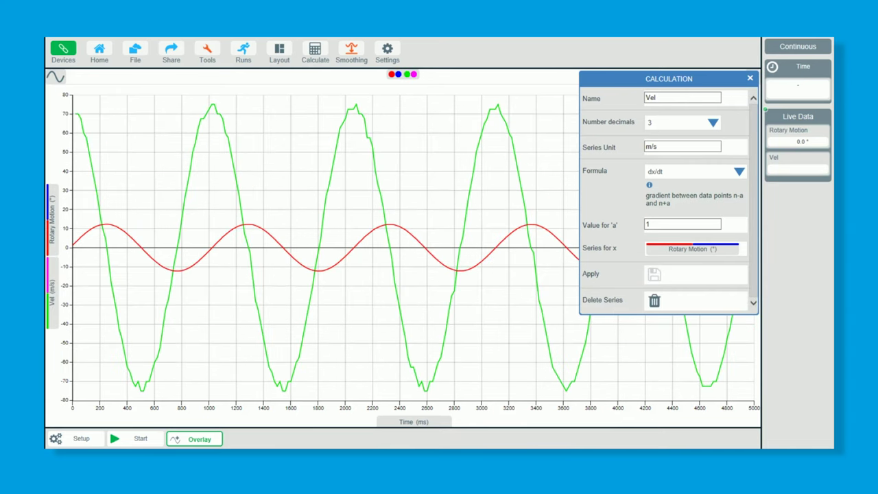
pyautogui.click(750, 79)
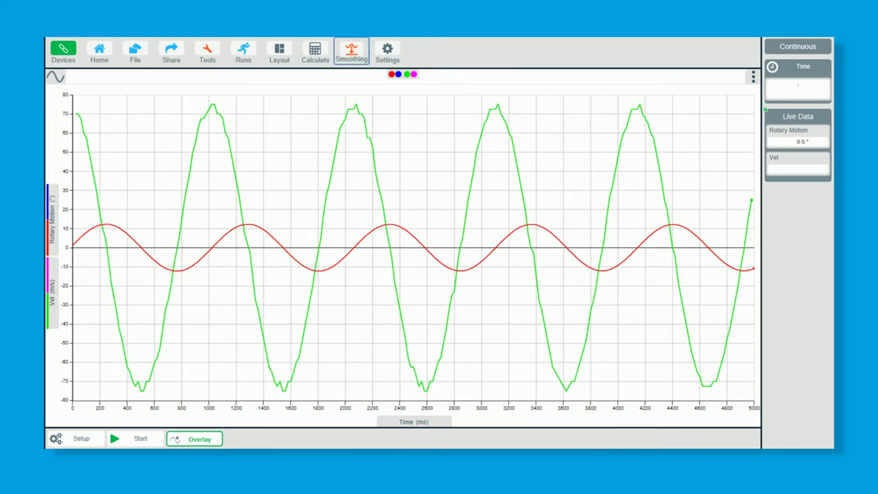
# Increase the smoothing level of the recorded Rotary Motion run to even out the calculated Vel curve.
pyautogui.click(351, 49)
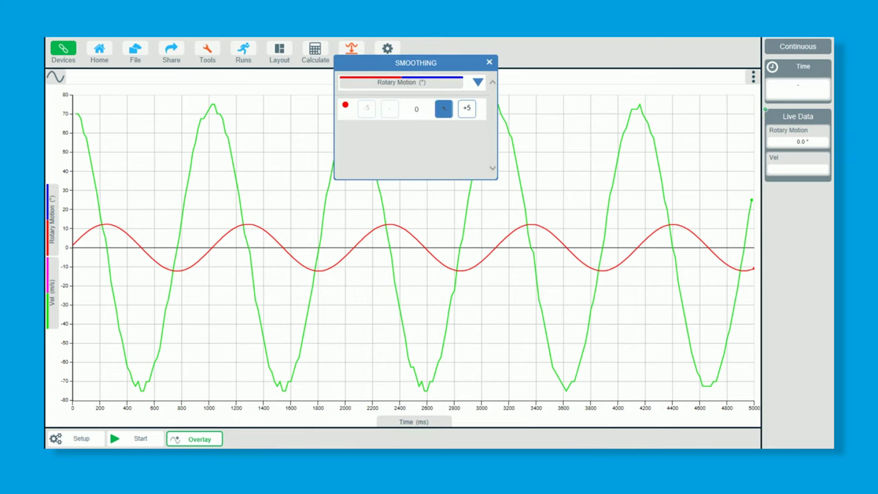
pyautogui.click(443, 109)
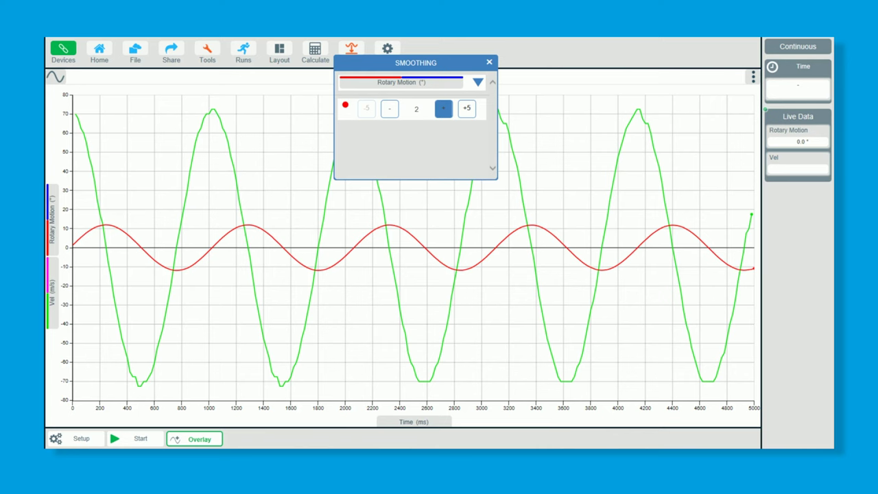
pyautogui.click(489, 62)
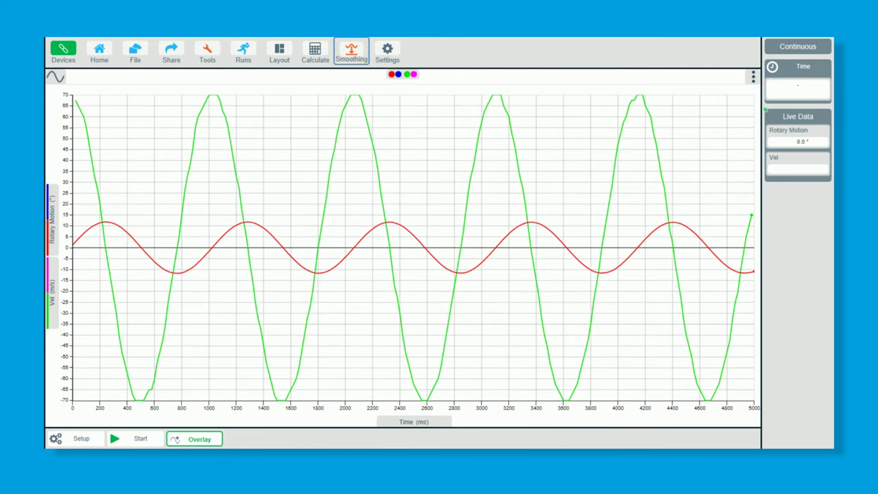
# Add a second calculated series named Acc with the unit m/s/s.
pyautogui.click(315, 52)
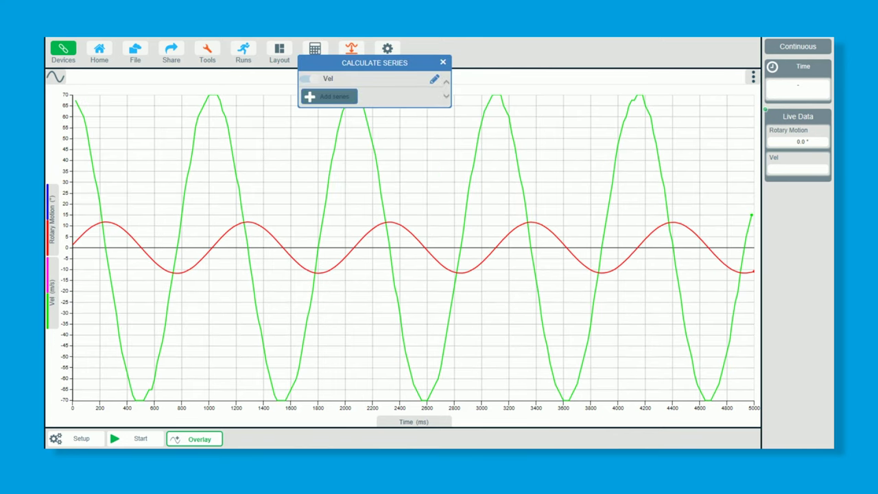
pyautogui.click(312, 97)
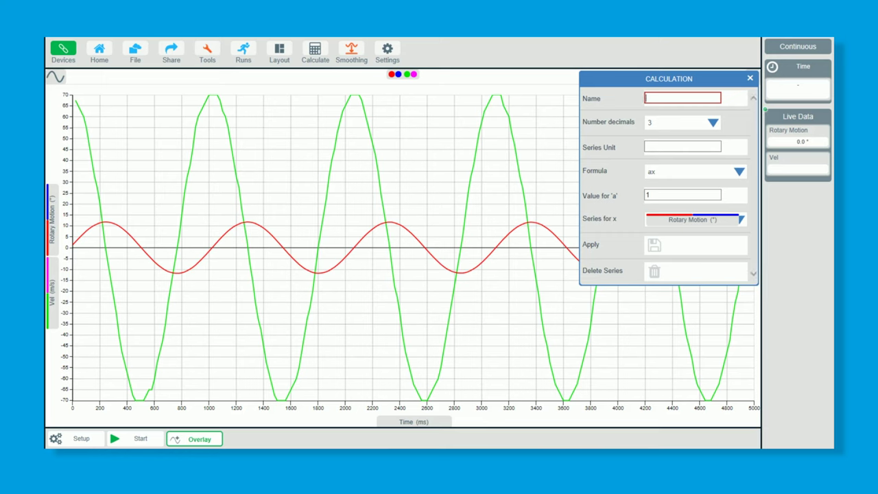
pyautogui.write('Acc')
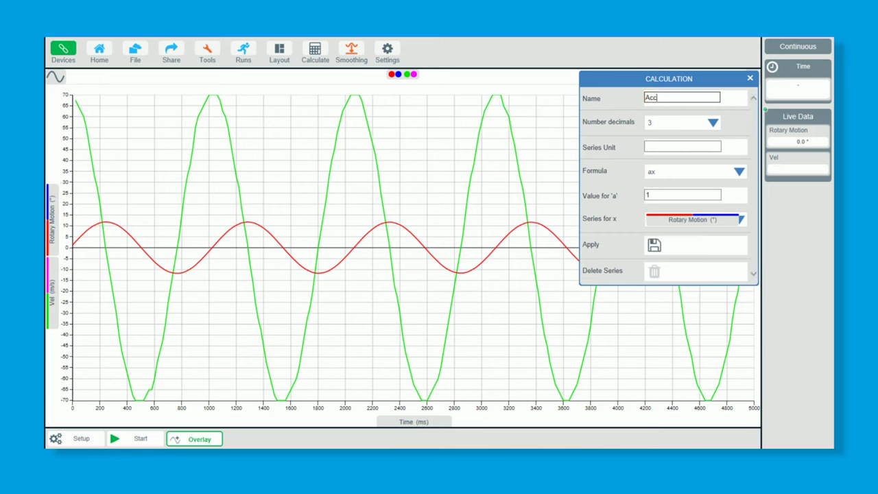
pyautogui.click(683, 147)
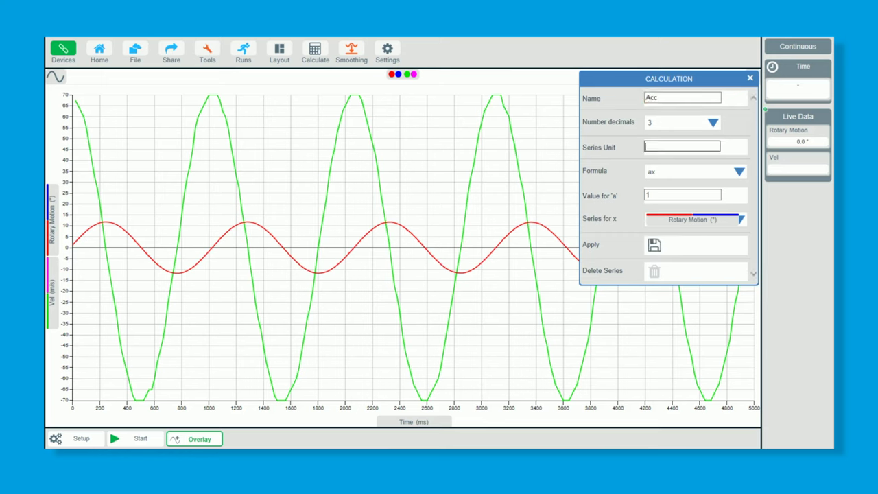
pyautogui.write('m/s/s')
# Set the Acc series formula to dx/dt of the Vel series and apply the calculation.
pyautogui.click(739, 171)
pyautogui.scroll(-2, 696, 204)
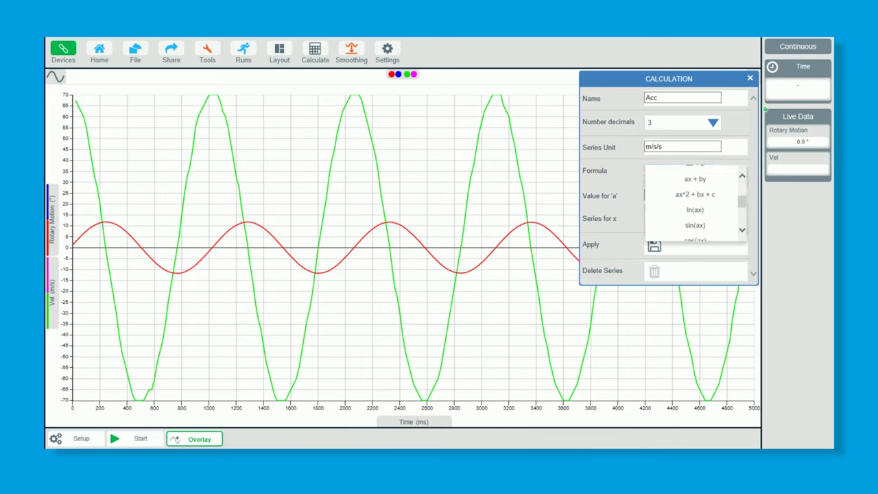
pyautogui.scroll(-2, 695, 205)
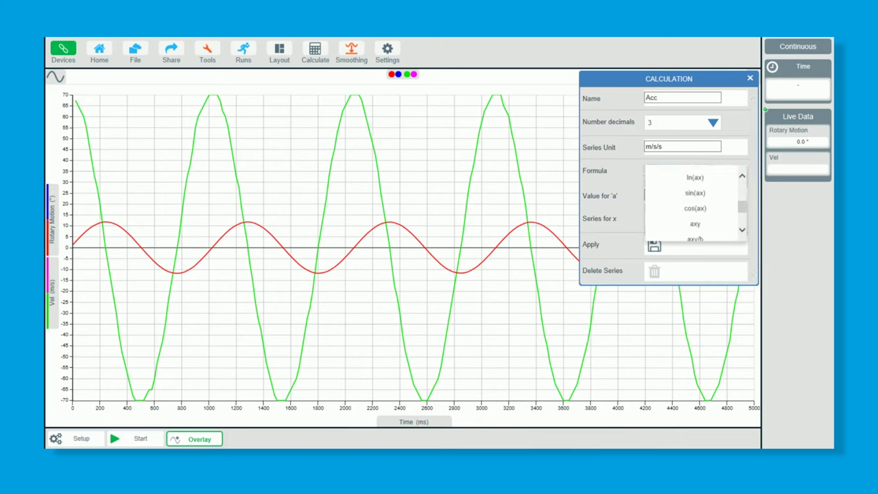
pyautogui.scroll(-2, 695, 206)
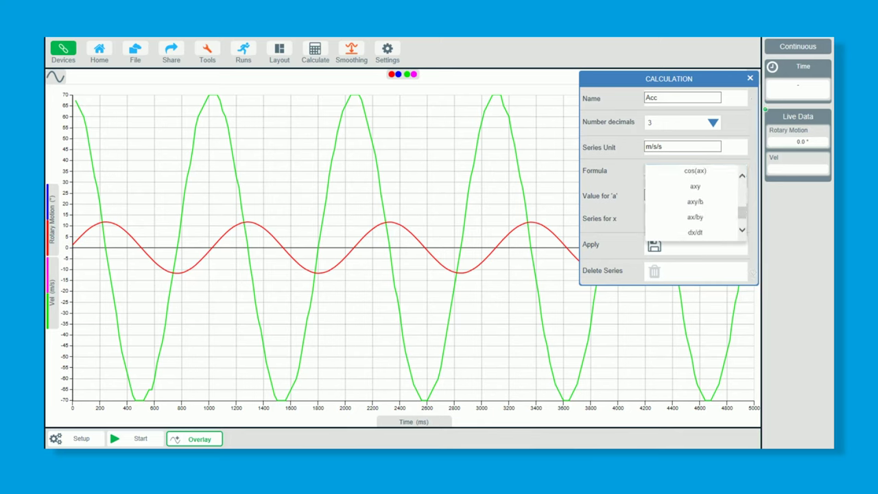
pyautogui.click(695, 233)
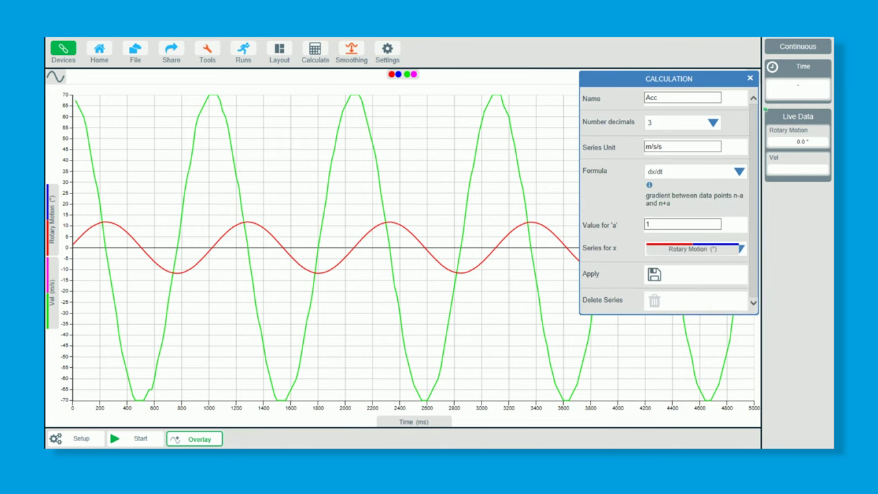
pyautogui.click(739, 249)
pyautogui.click(695, 266)
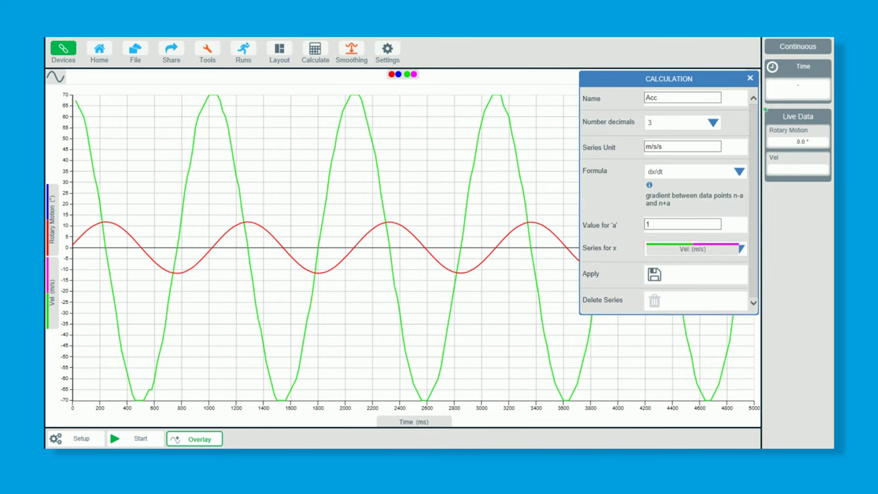
pyautogui.click(653, 273)
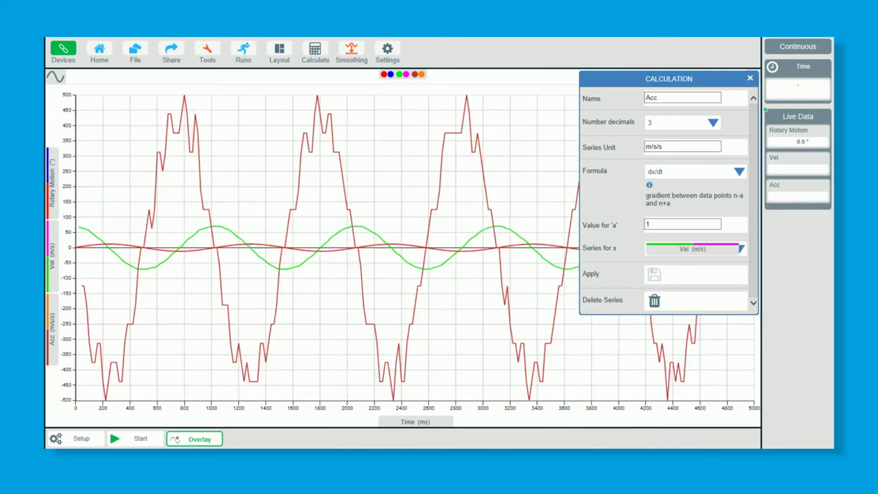
pyautogui.click(750, 78)
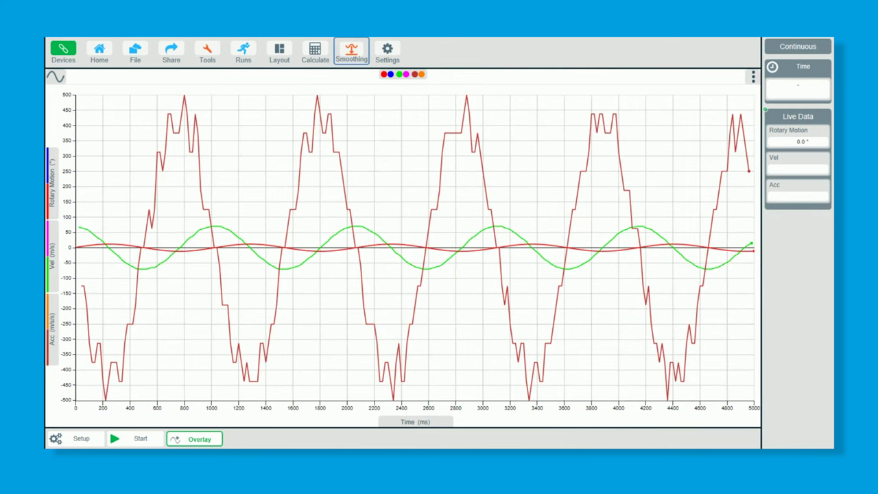
# Set the smoothing level of the Acc series to 5.
pyautogui.click(351, 52)
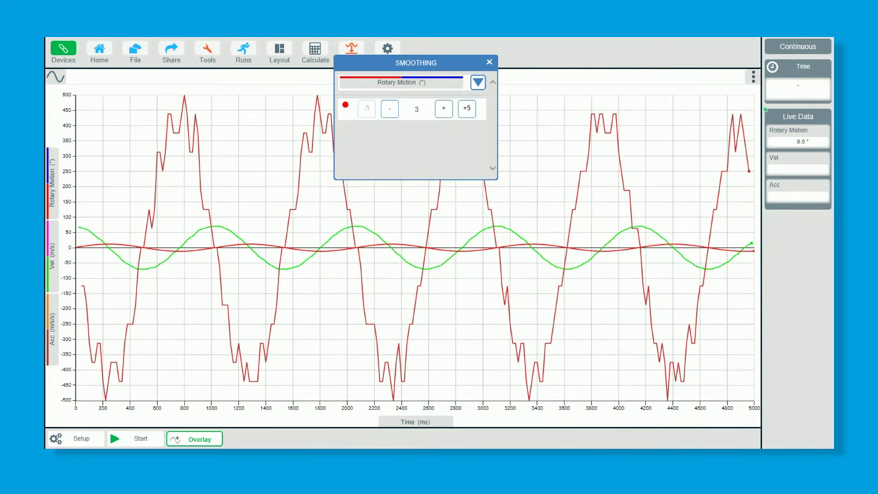
pyautogui.click(479, 81)
pyautogui.click(404, 117)
pyautogui.click(466, 108)
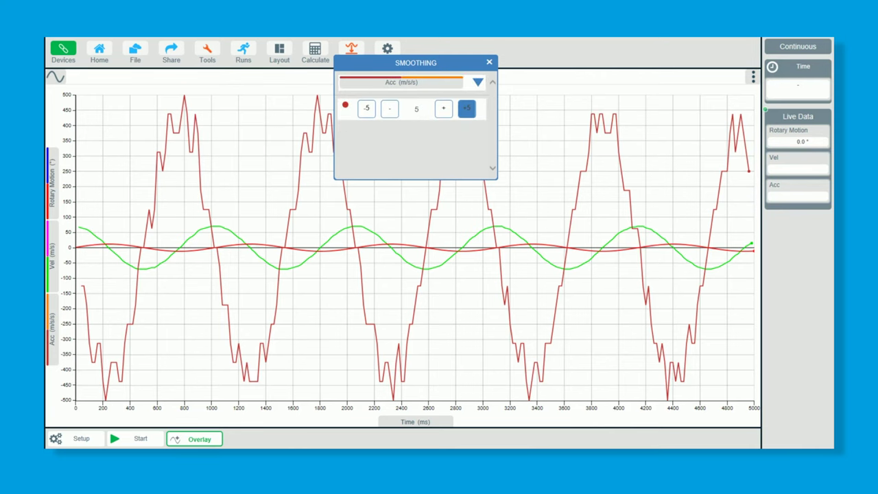
pyautogui.click(489, 61)
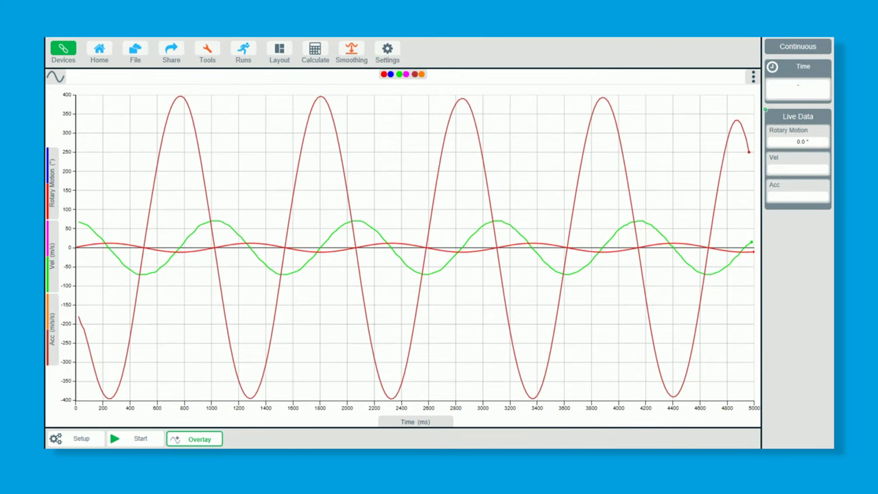
# Turn on the Values tool for reading the plotted series at a chosen time on the graph.
pyautogui.click(207, 52)
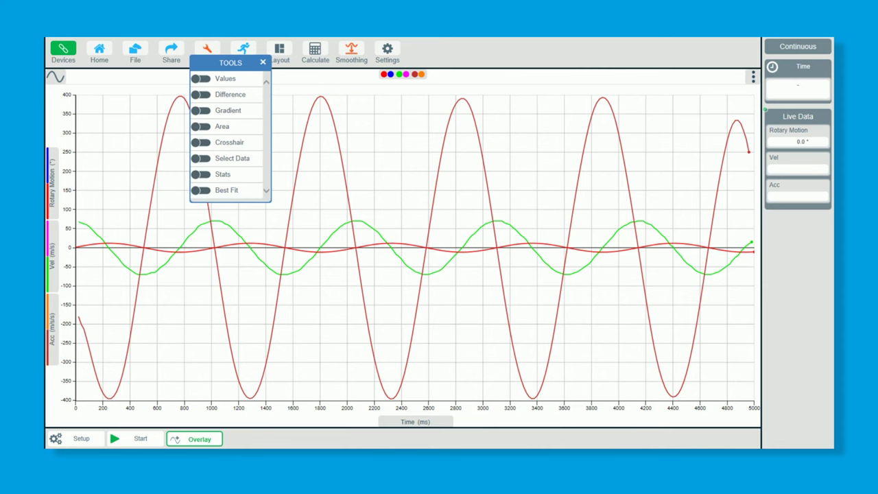
pyautogui.click(201, 78)
pyautogui.click(263, 61)
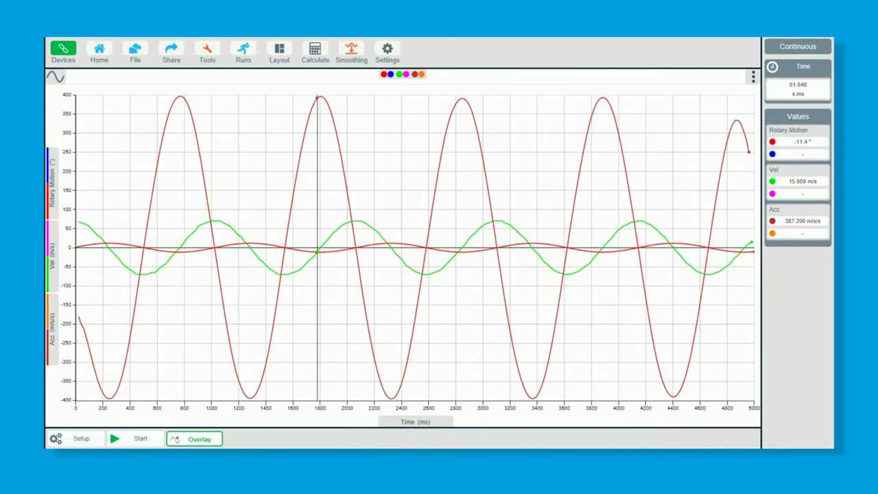